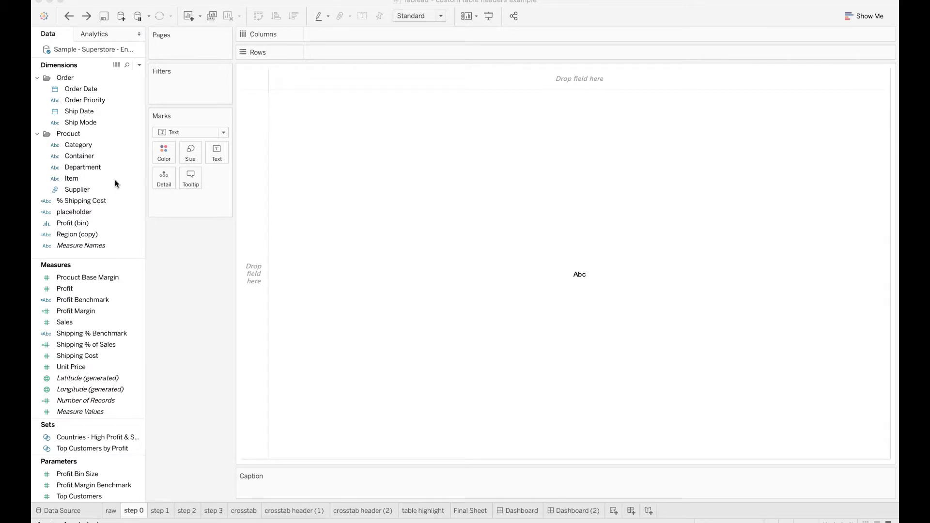
Step: Put Region then Department on Rows and Measure Names on Columns
scroll(96, 174, up, 3)
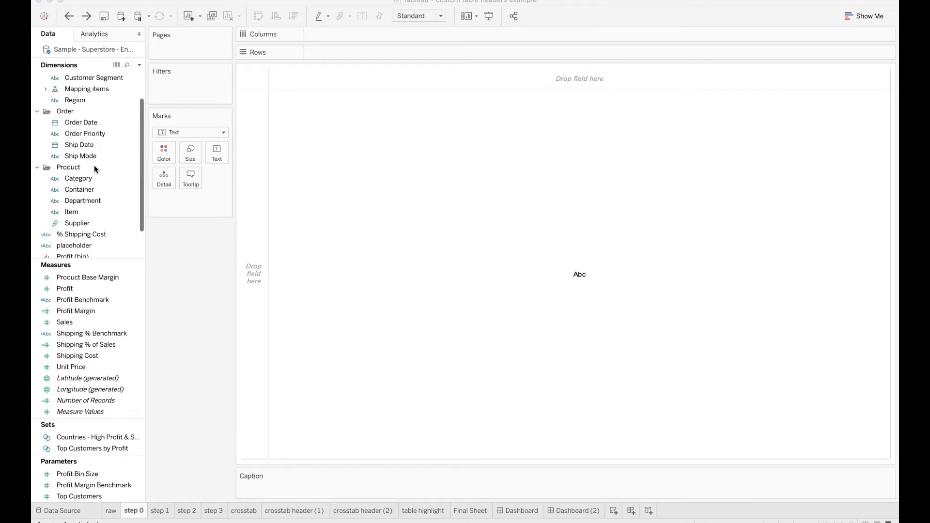
drag(84, 99, 330, 56)
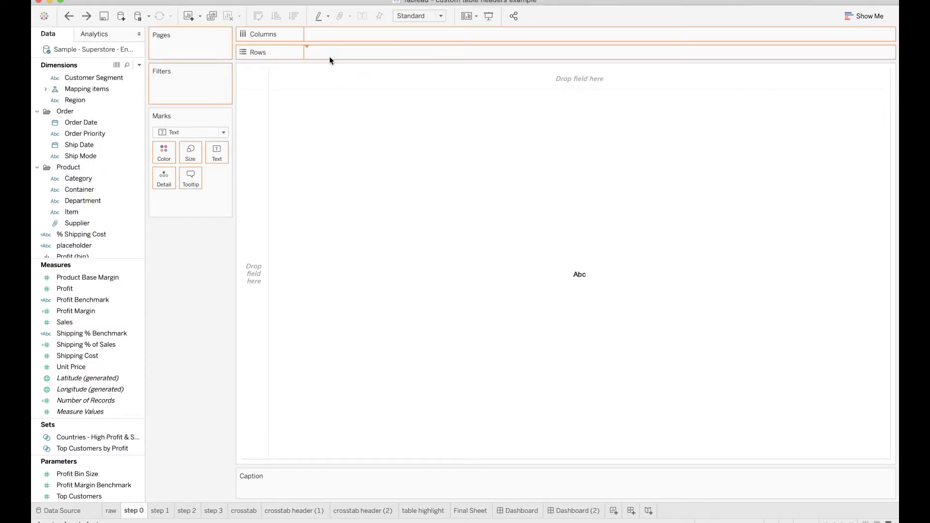
drag(86, 202, 387, 51)
scroll(106, 193, down, 3)
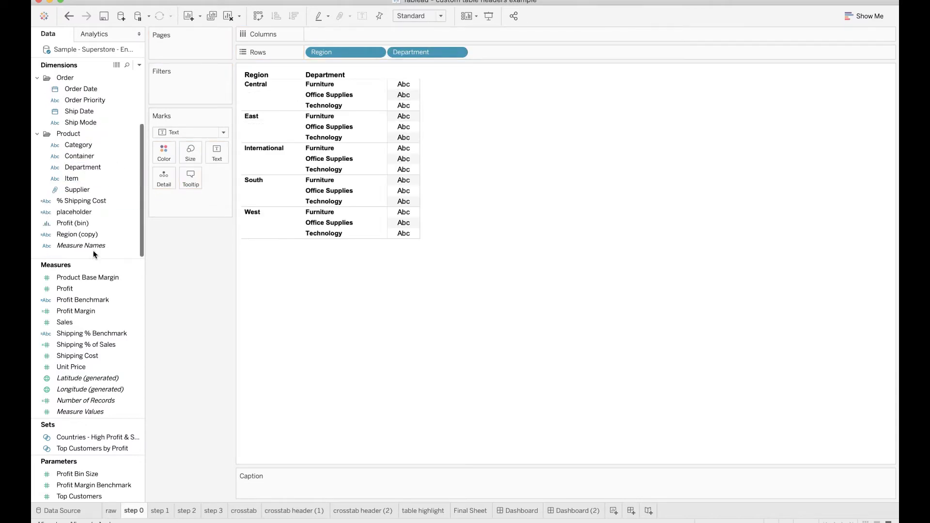
drag(68, 248, 341, 31)
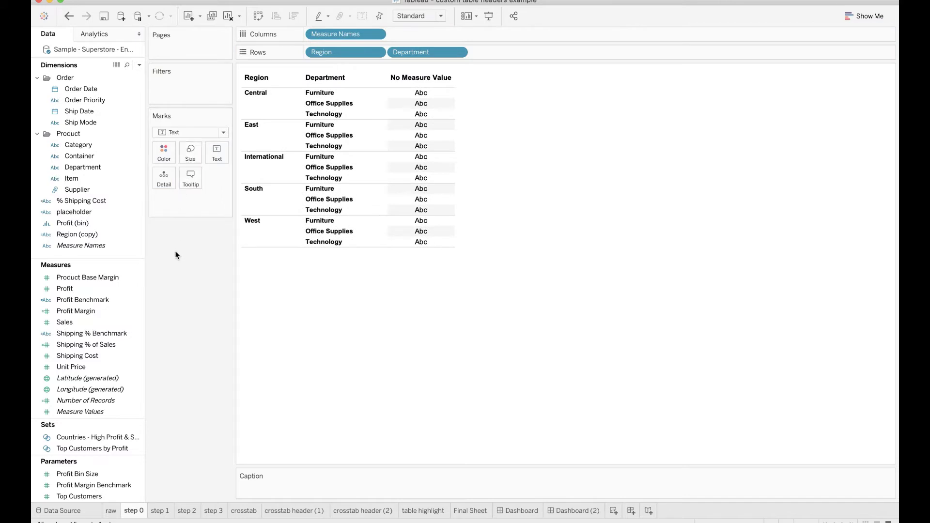
Step: Show Measure Values as the crosstab's Text
click(103, 311)
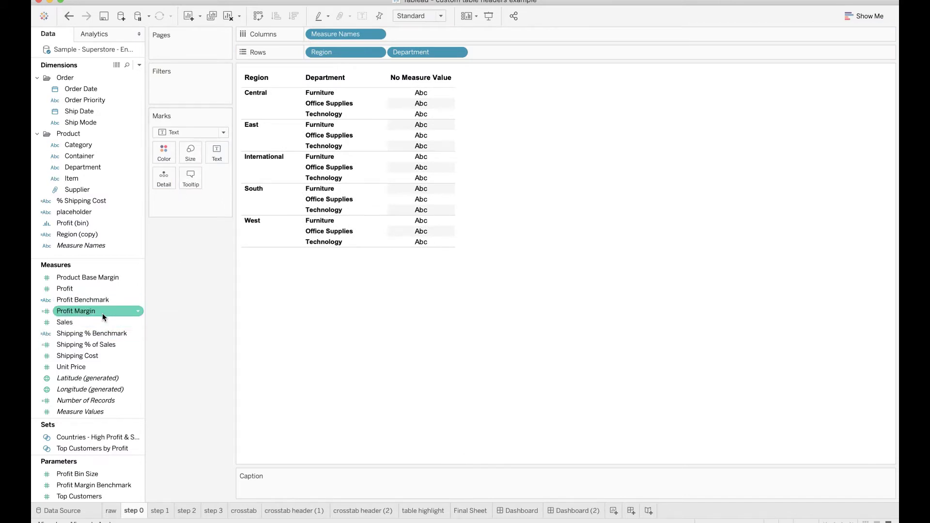
click(97, 322)
drag(78, 411, 218, 148)
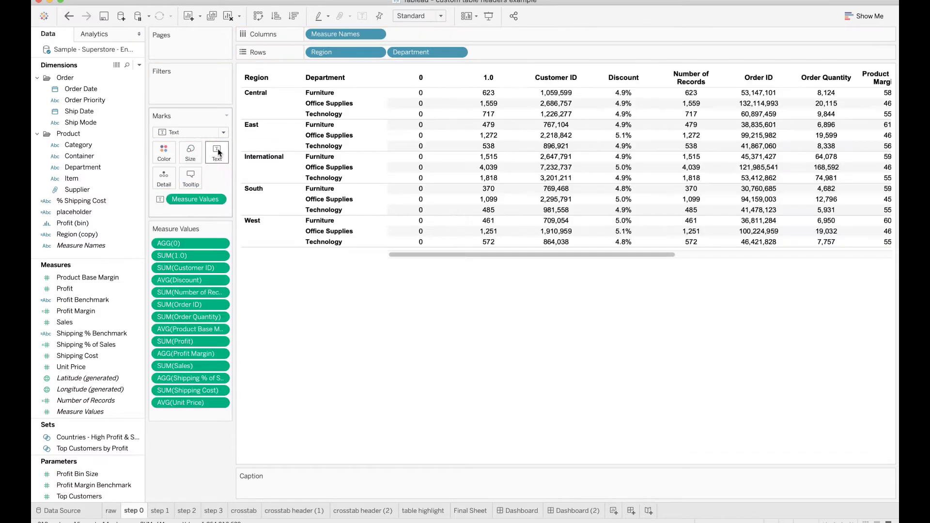
Step: Filter Measure Names to Discount, Order Quantity, Profit, Profit Margin and Sales only
click(218, 200)
click(203, 214)
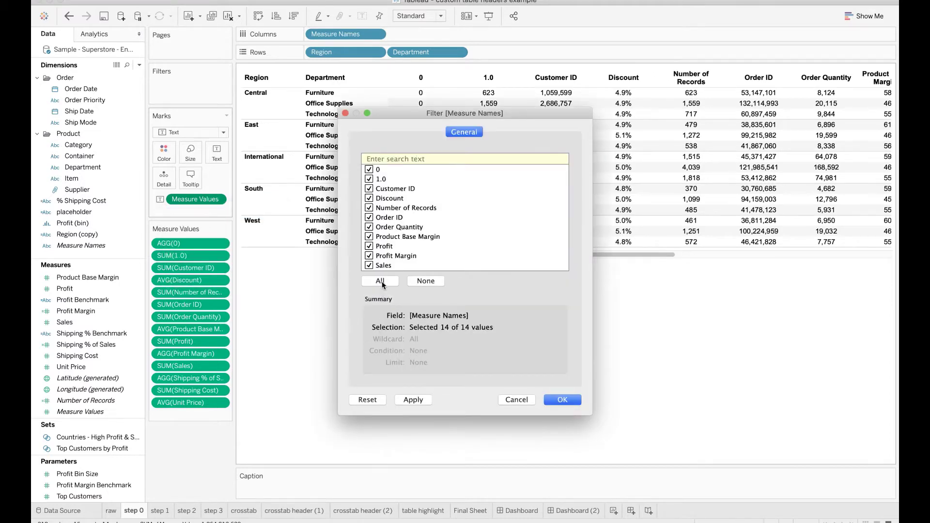
click(427, 281)
click(369, 227)
click(368, 266)
click(369, 247)
click(368, 198)
click(369, 256)
click(412, 400)
click(561, 400)
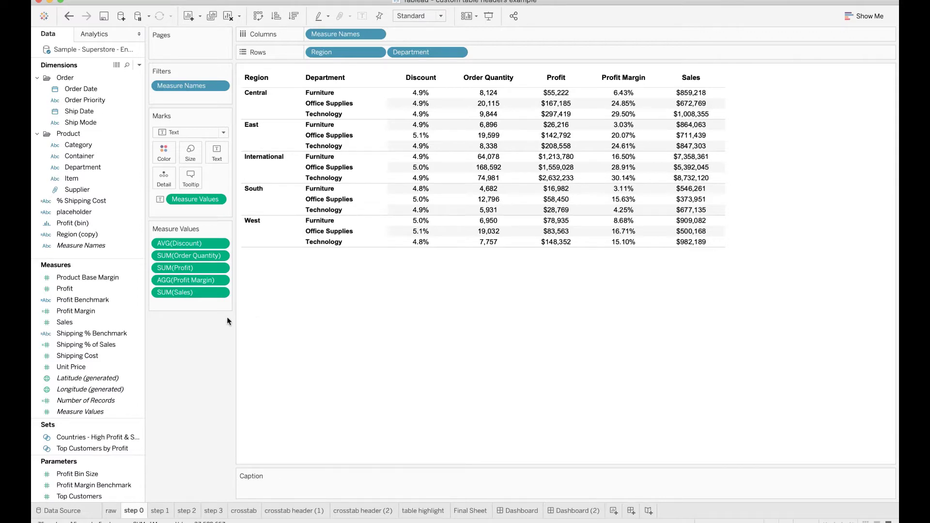
Step: Move Discount down the Measure Values order, after Order Quantity, Sales and Profit
mouse_move(188, 243)
mouse_down()
mouse_move(201, 257)
mouse_move(196, 288)
mouse_move(190, 247)
mouse_up()
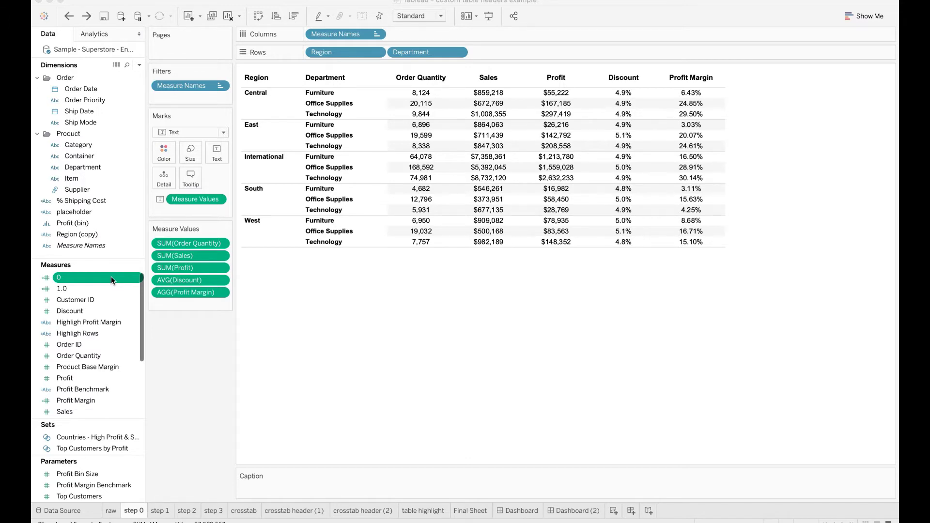
right_click(112, 276)
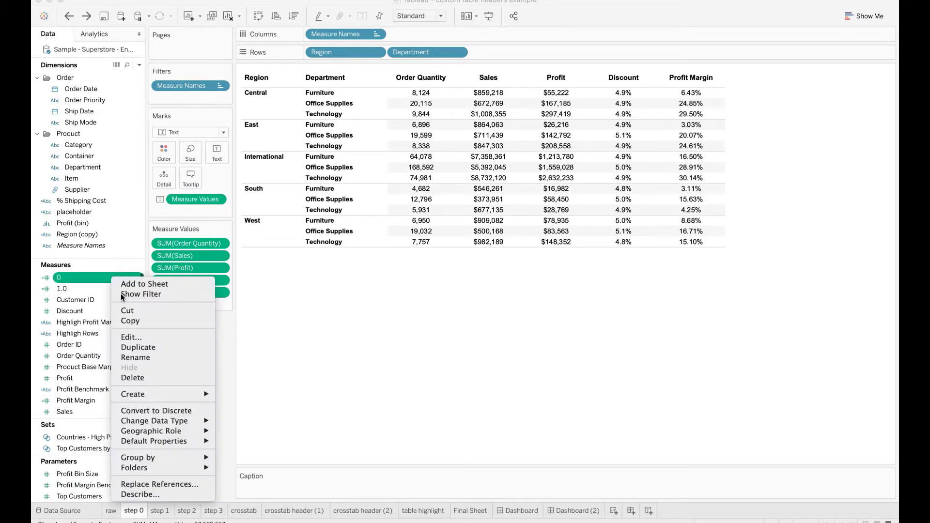
click(131, 338)
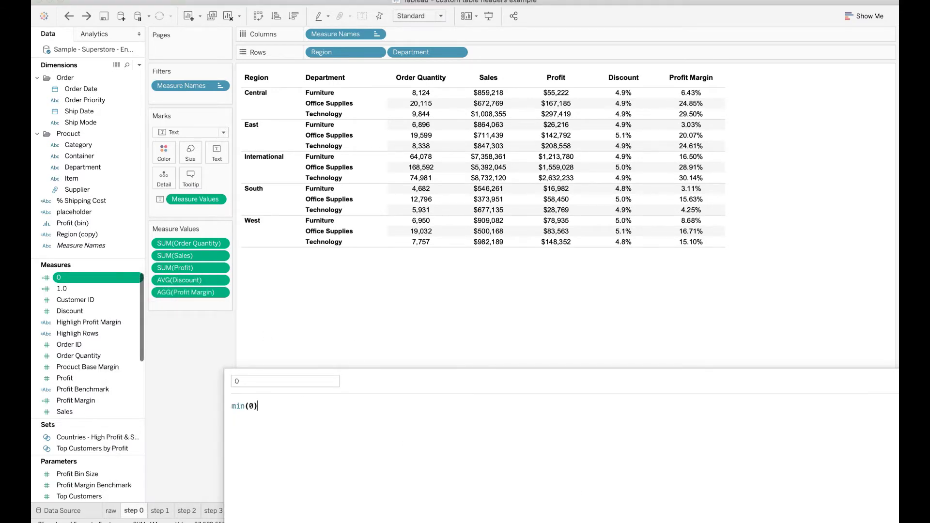
click(259, 286)
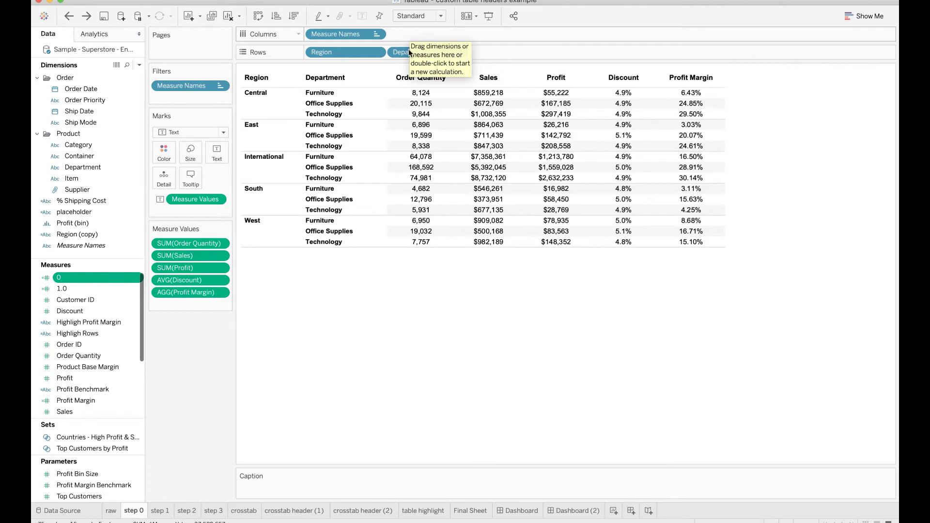
click(163, 512)
Step: Fill Columns with eight AGG(0) fields and uncheck Show Header to hide their headers
drag(100, 277, 359, 36)
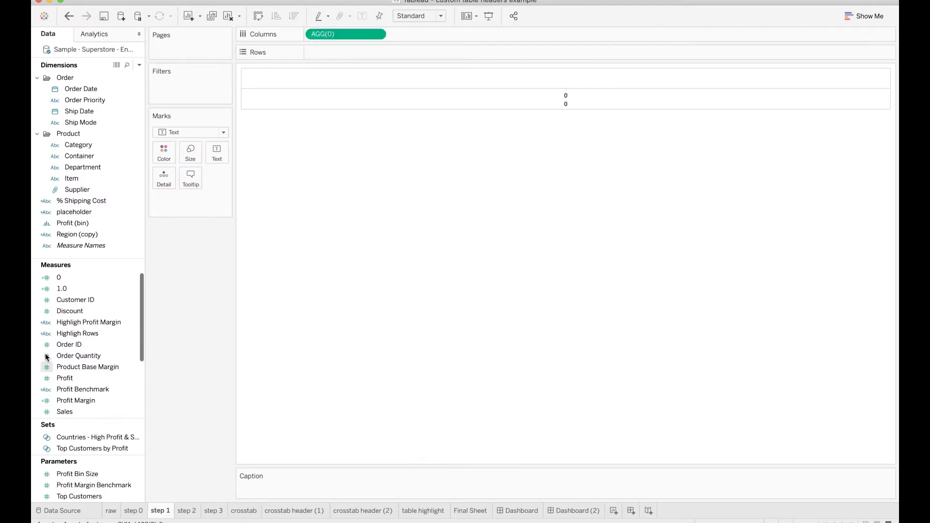
drag(85, 275, 530, 33)
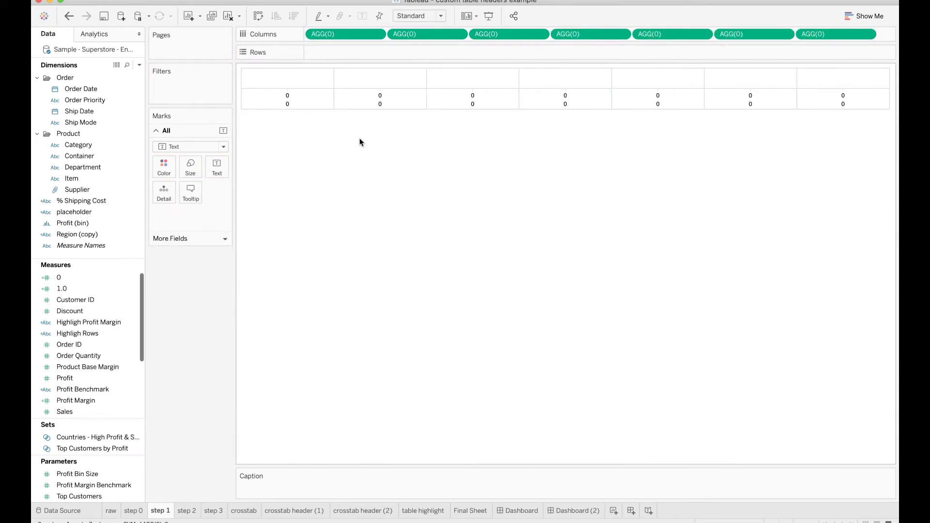
right_click(301, 101)
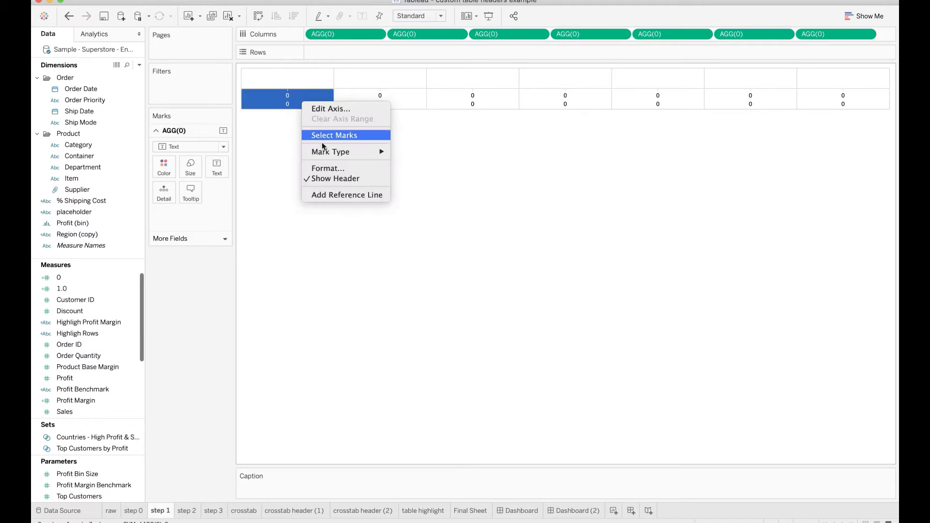
click(328, 180)
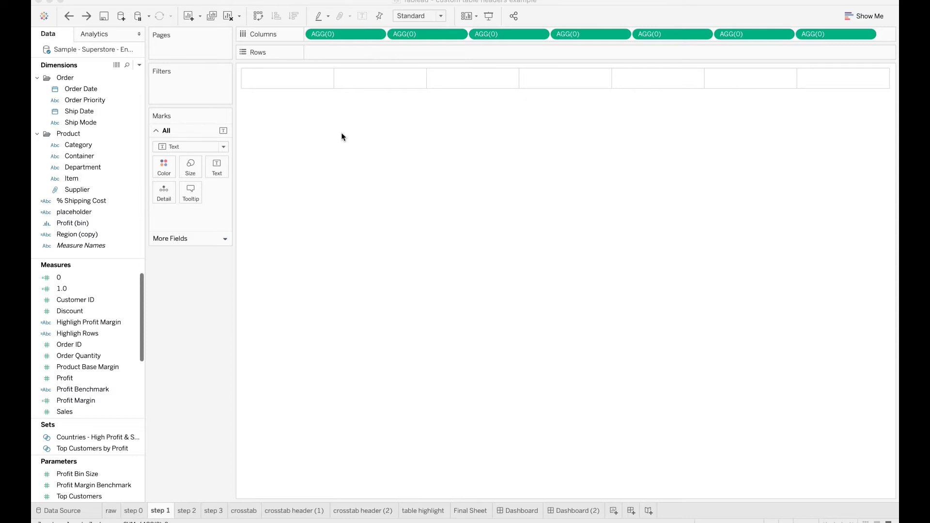
Step: Inspect the placeholder calculation's formula
click(89, 213)
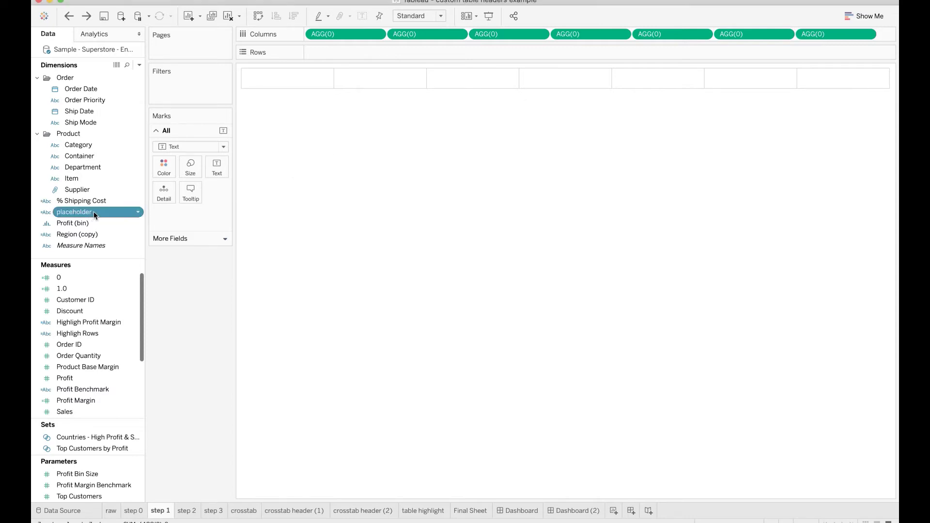
right_click(94, 211)
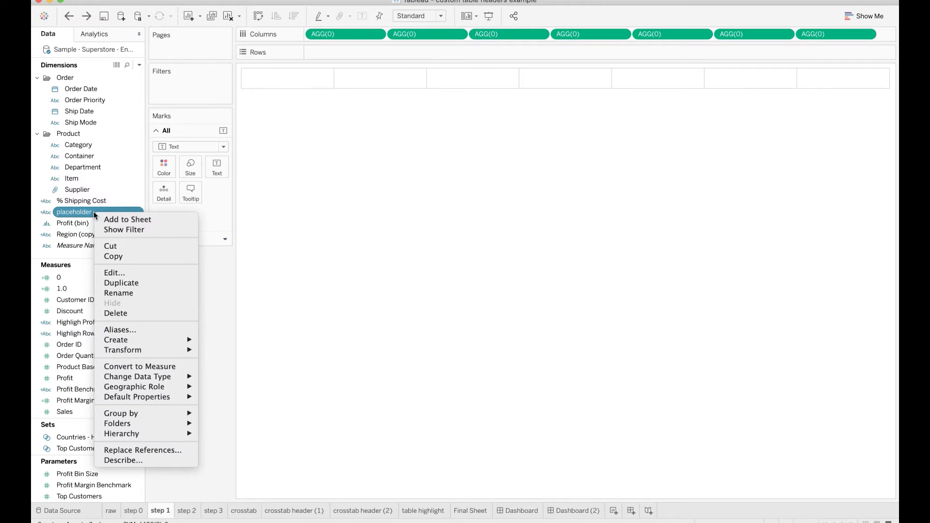
click(111, 274)
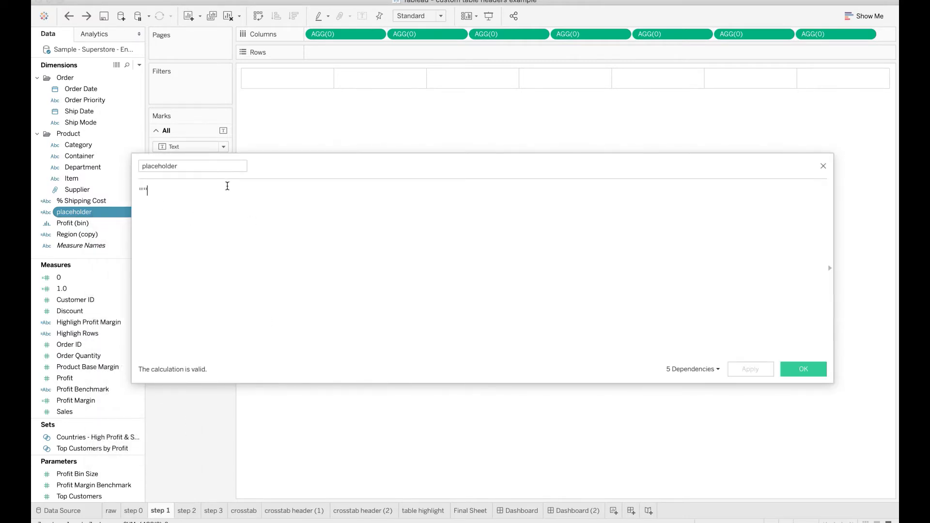
click(786, 371)
Step: Drop placeholder onto Text on the All marks card, then select the first AGG(0) marks
click(190, 238)
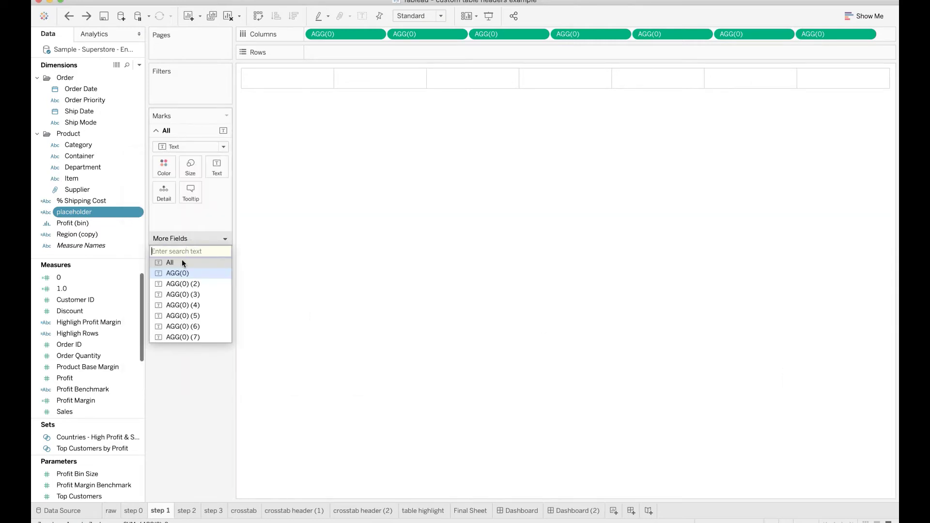
click(273, 228)
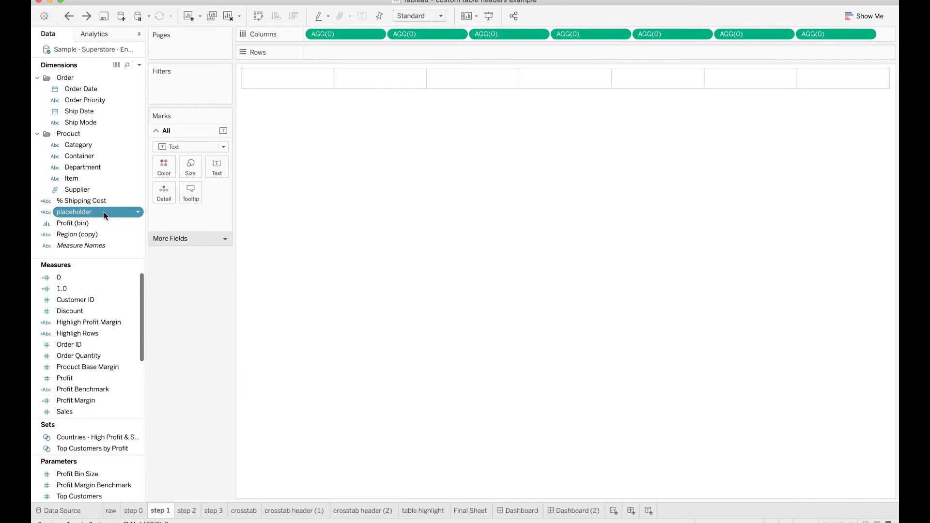
drag(95, 211, 223, 164)
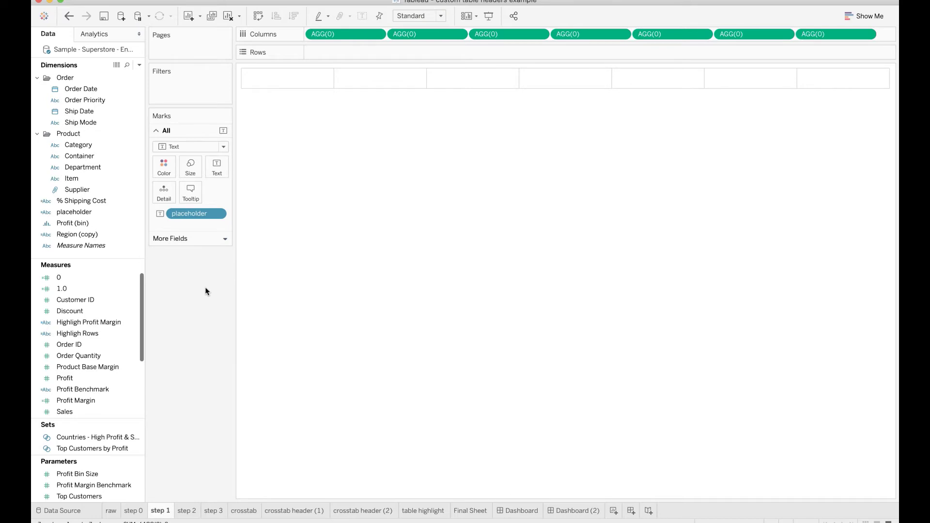
click(195, 238)
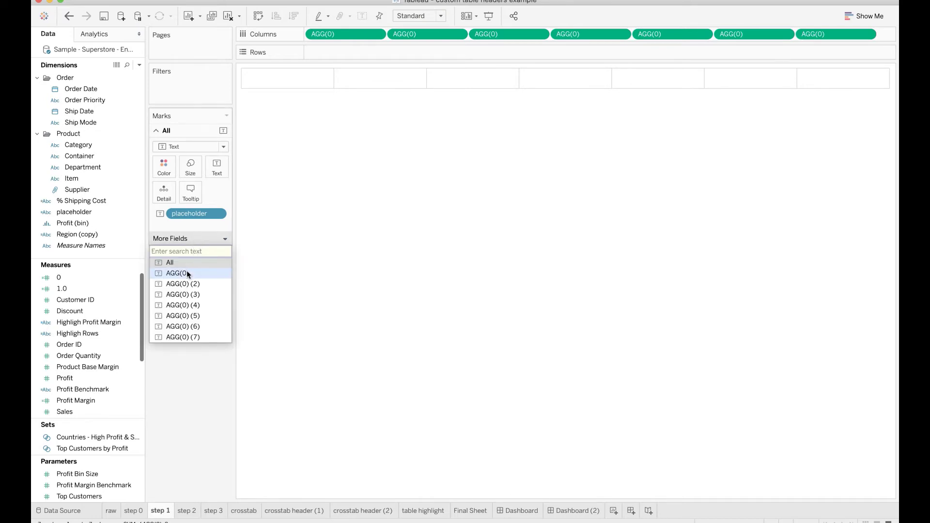
click(187, 274)
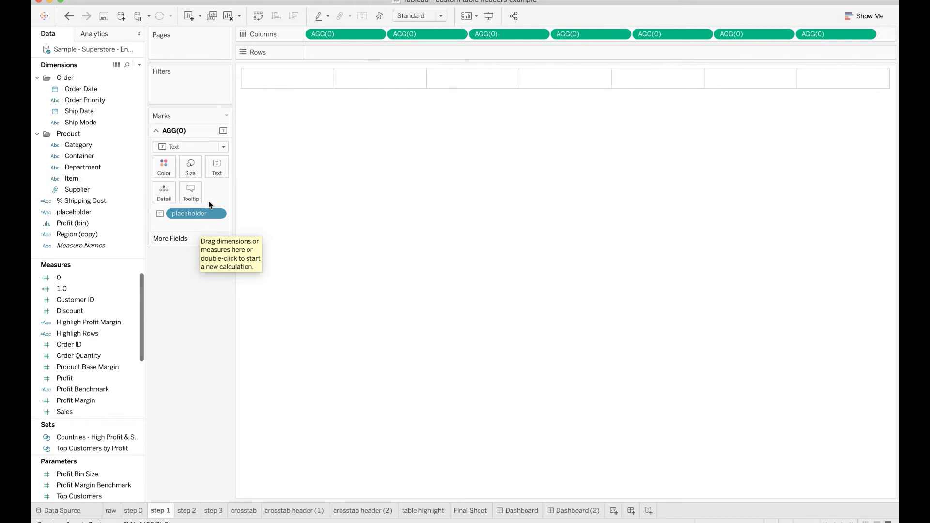
Step: Replace the first column's placeholder text pill with 'Region'
double_click(190, 214)
drag(196, 214, 111, 214)
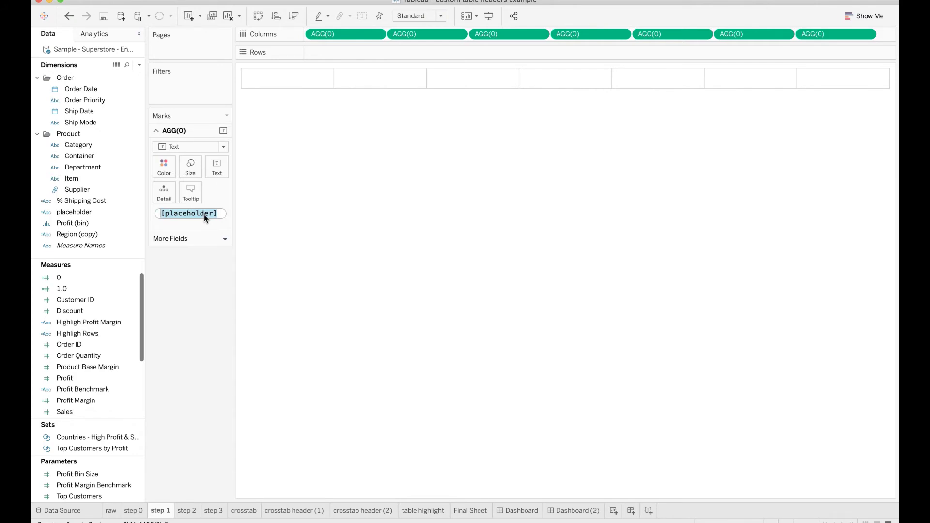
text("Region")
key(Return)
Step: Make the Region label black and bold in the label editor
click(216, 170)
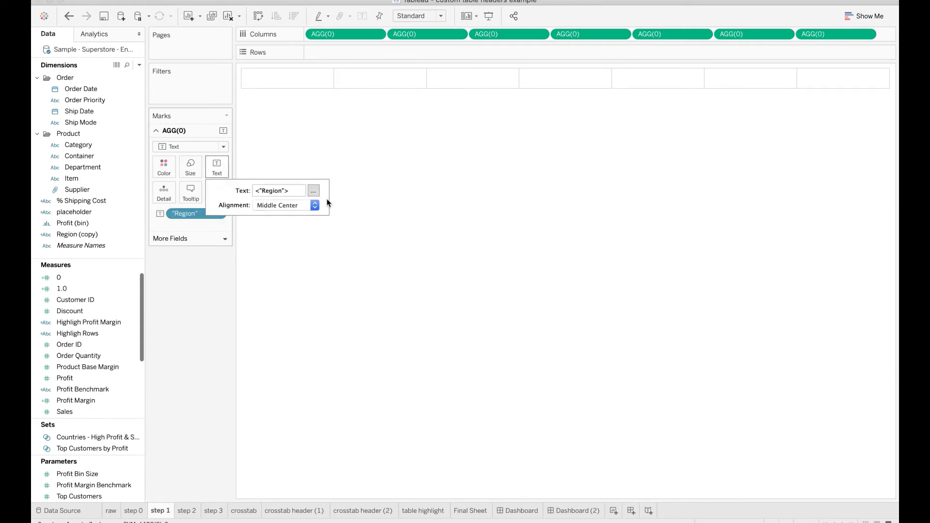
click(314, 191)
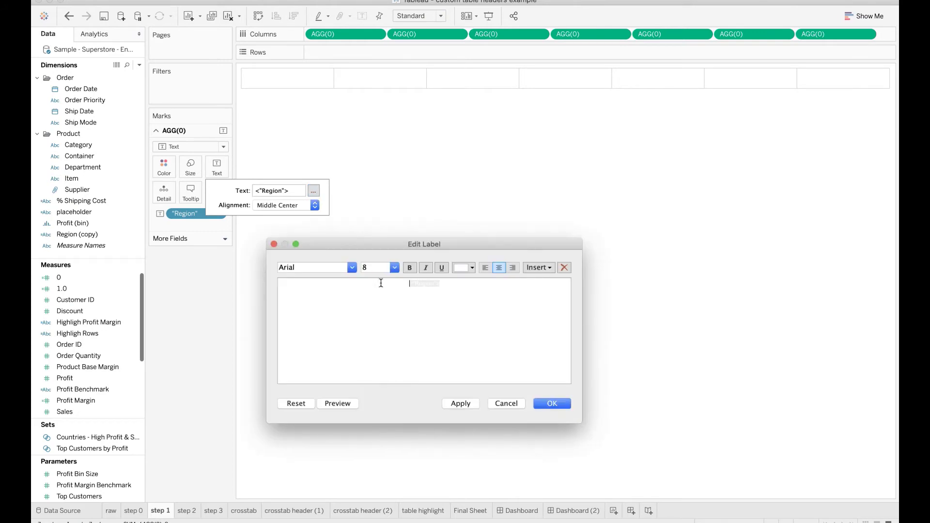
drag(379, 284, 473, 284)
click(469, 267)
click(462, 281)
click(408, 267)
click(467, 403)
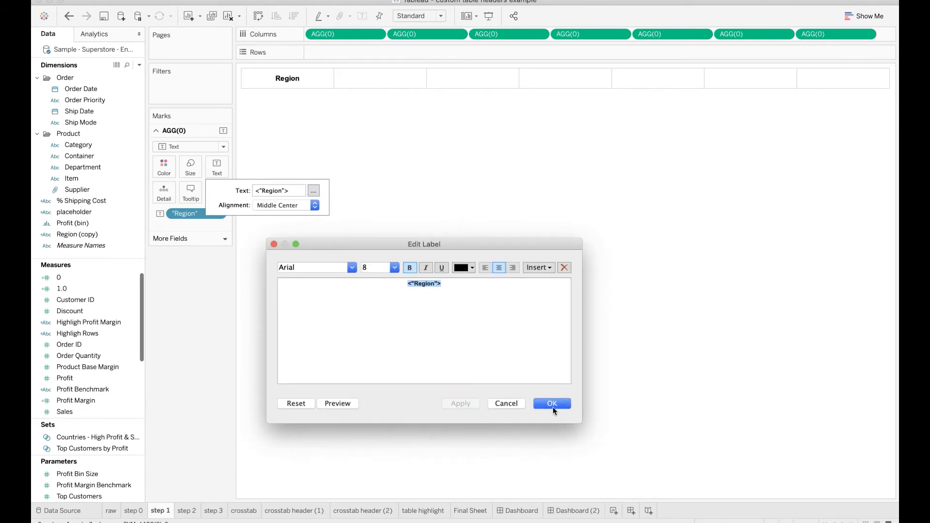
click(554, 403)
click(225, 318)
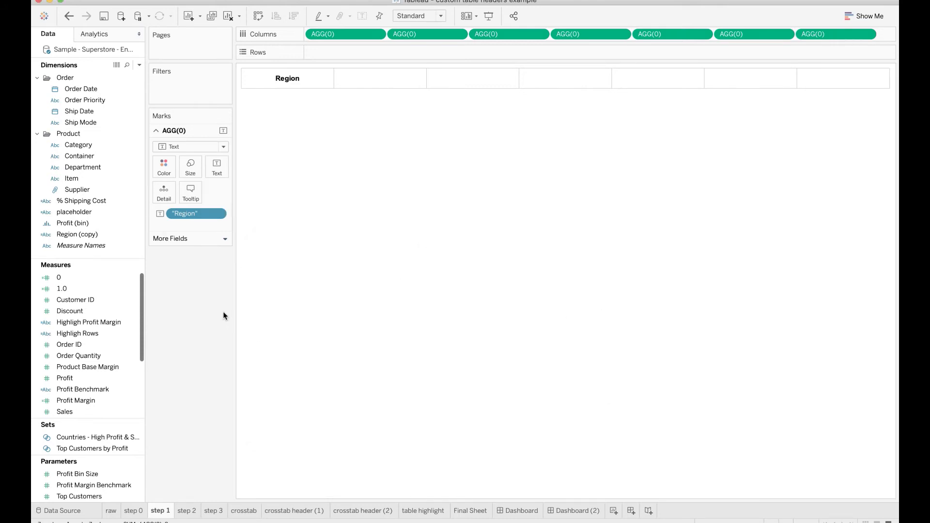
Step: On the second column's marks, replace the placeholder text with 'Department'
click(183, 241)
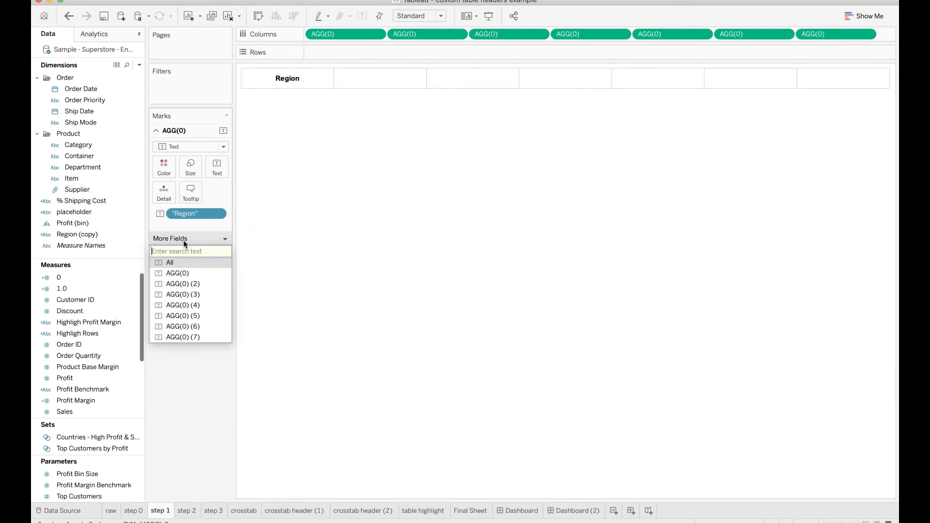
click(183, 282)
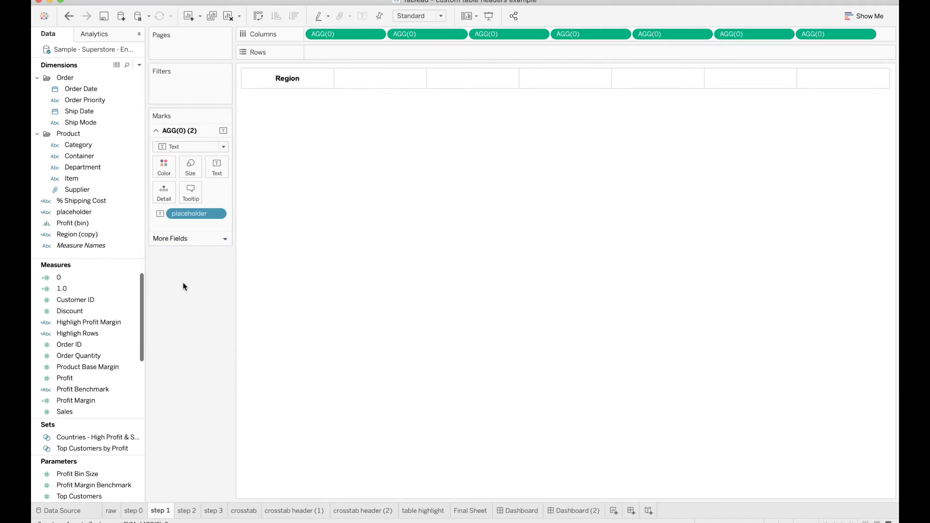
double_click(198, 214)
double_click(164, 214)
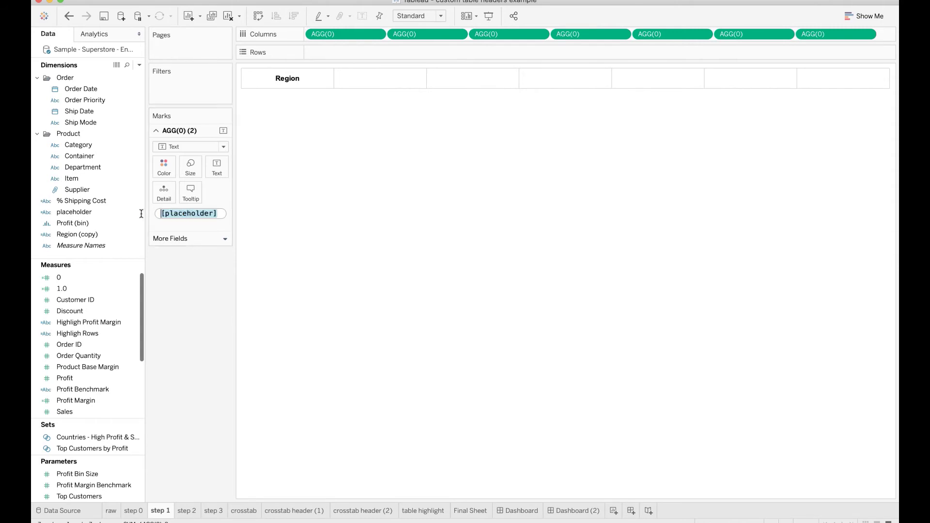
text(")
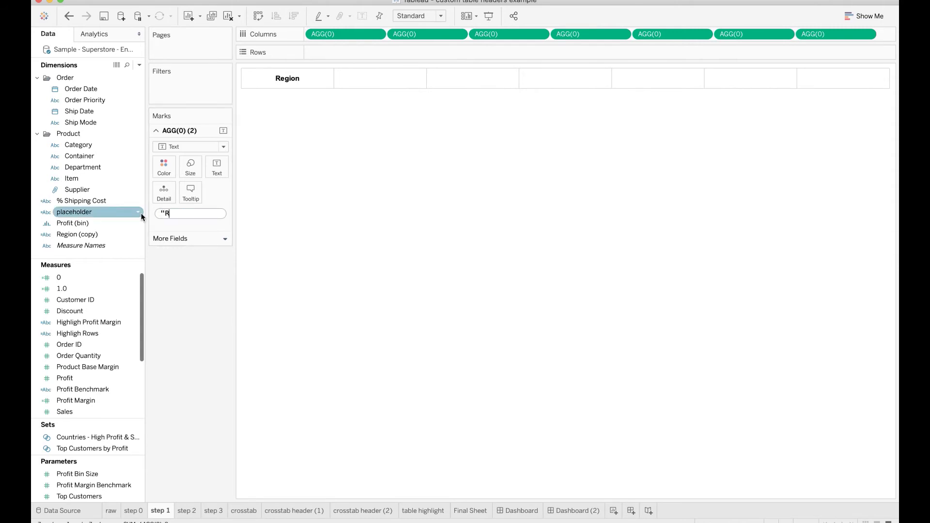
text(Department")
key(Return)
Step: Make the Department label bold and black in the label editor
click(217, 168)
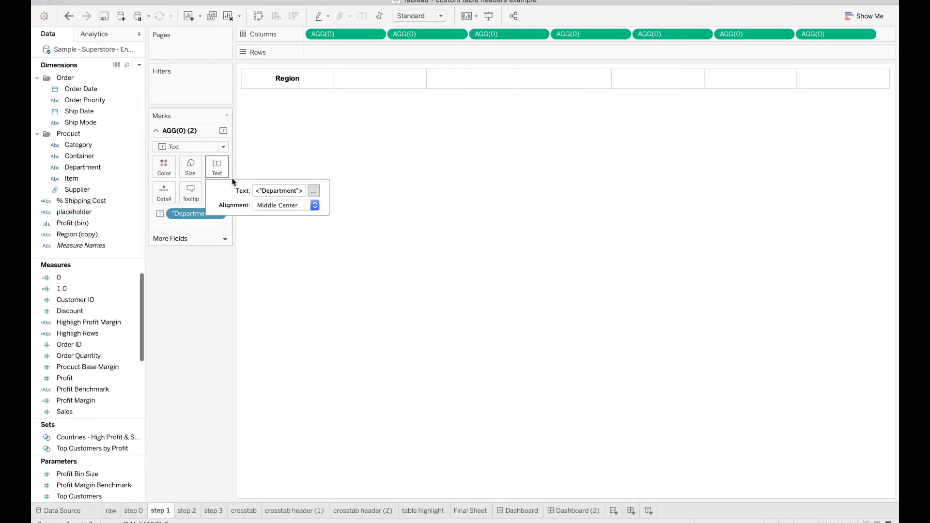
click(314, 191)
drag(469, 282, 365, 281)
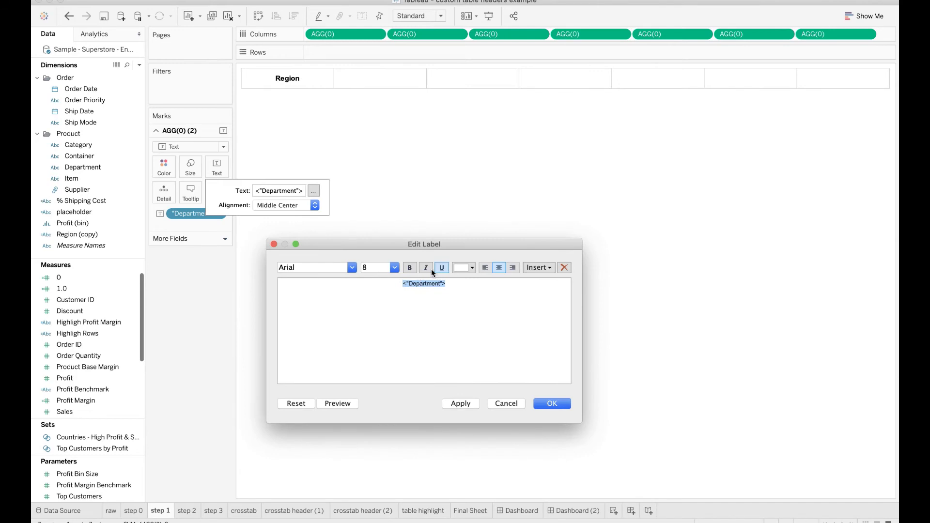
click(410, 267)
click(463, 268)
click(460, 283)
click(551, 405)
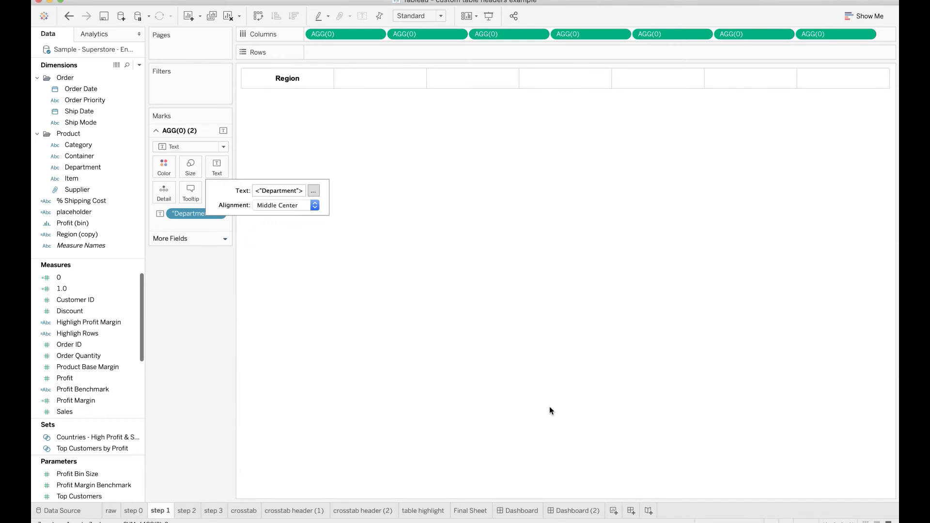
click(224, 288)
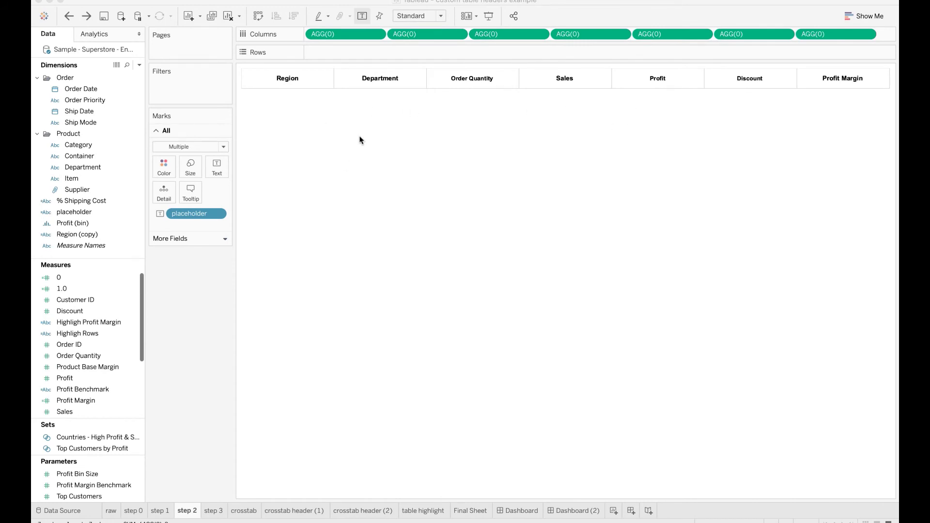
Step: Colour the AGG(0) (3) layer light orange for the Order Quantity header
click(181, 240)
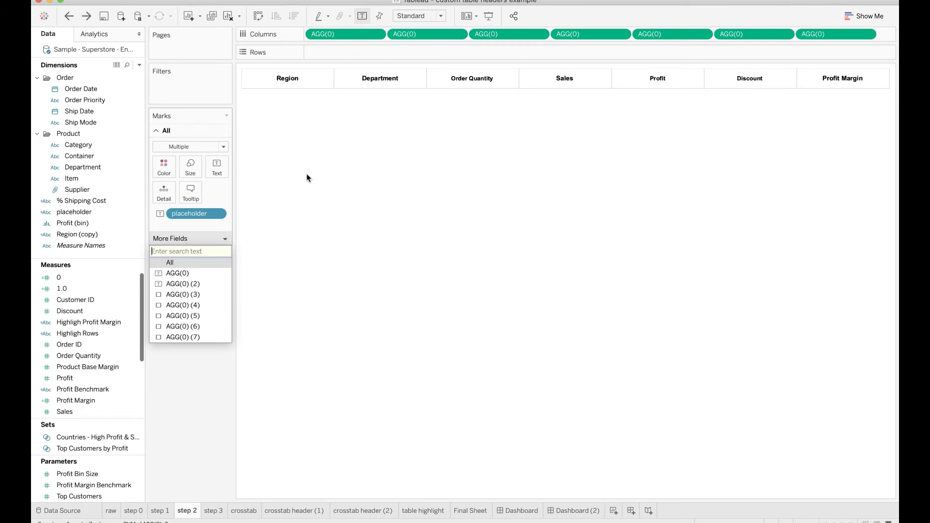
click(184, 294)
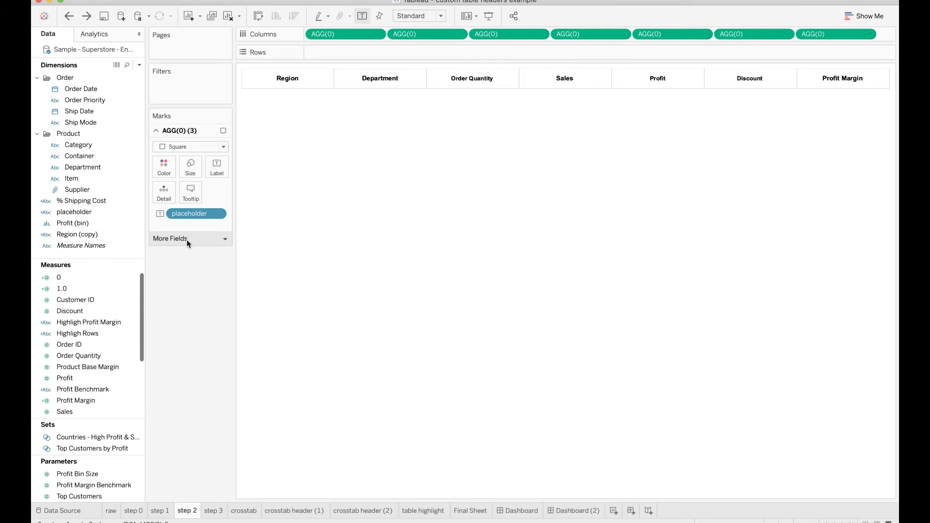
click(165, 167)
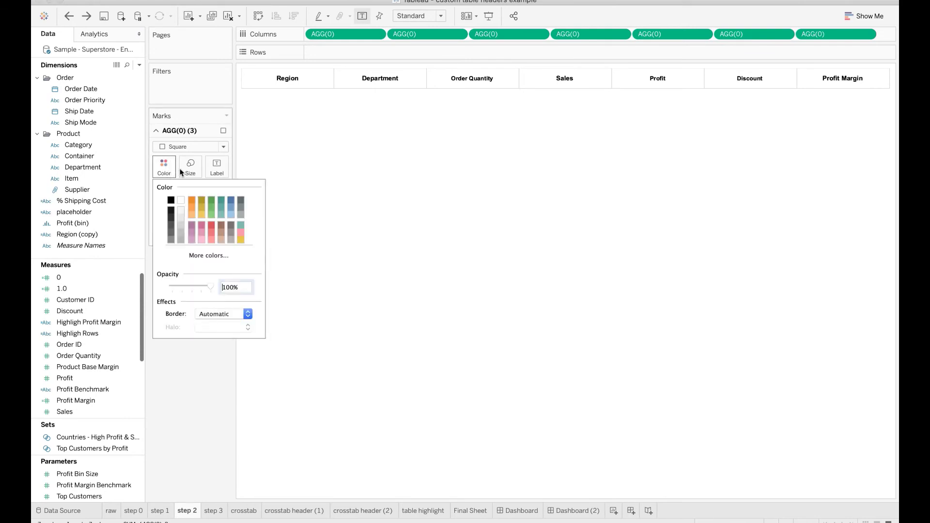
click(191, 216)
click(368, 247)
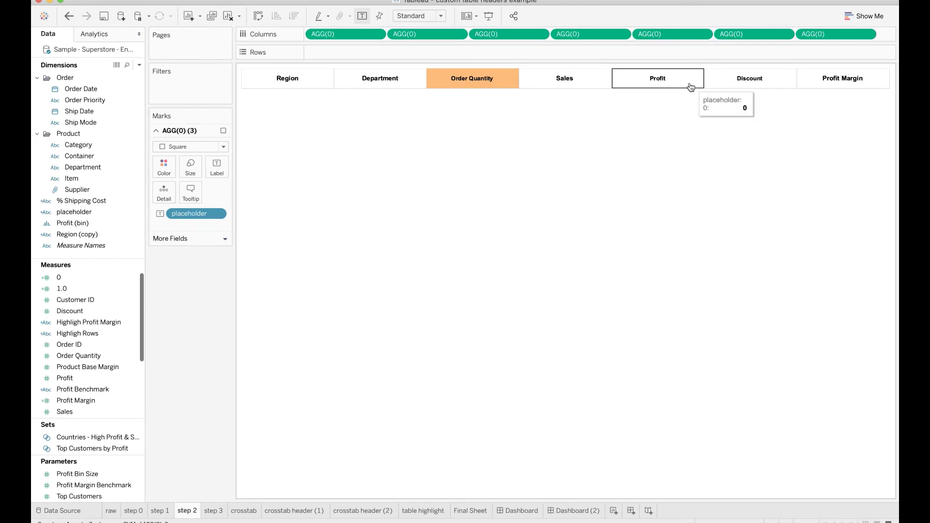
Step: Colour the AGG(0) (4) and (5) layers green for the Sales and Profit headers
click(197, 240)
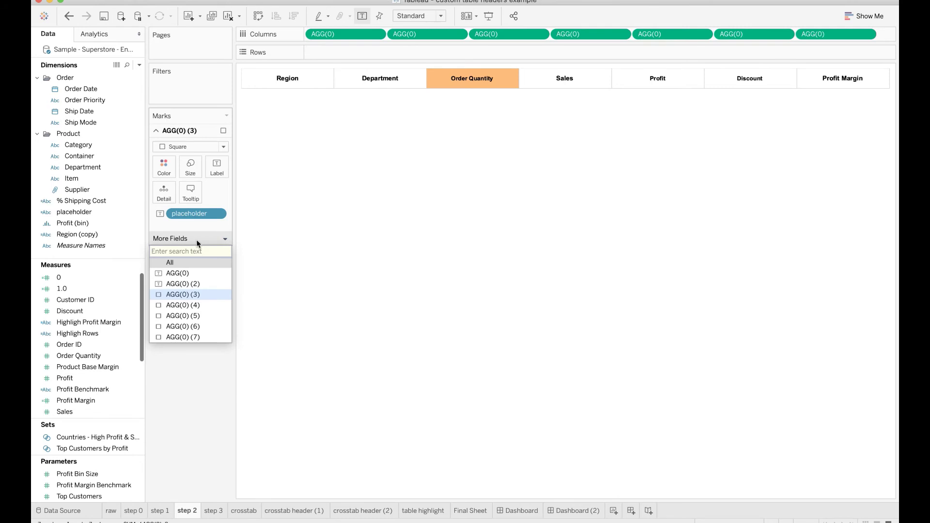
click(198, 305)
click(163, 172)
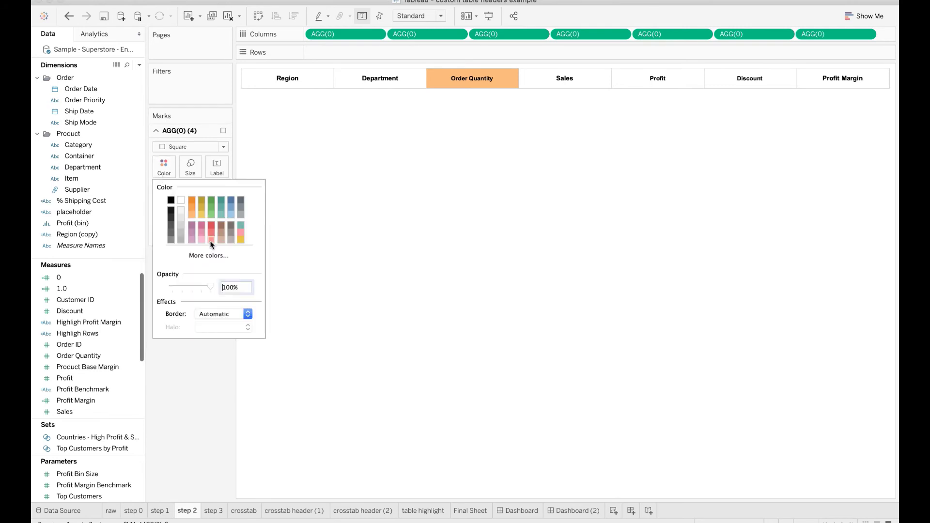
click(211, 215)
click(225, 375)
click(184, 240)
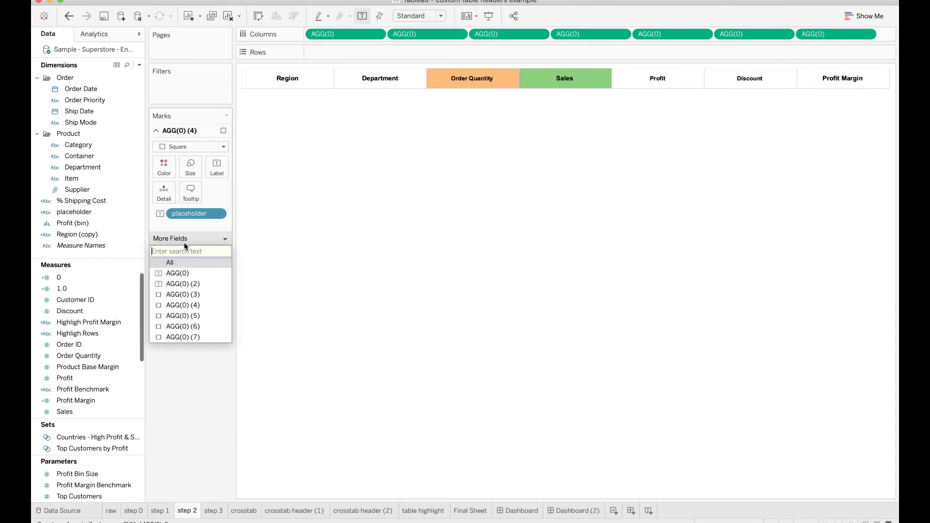
click(193, 316)
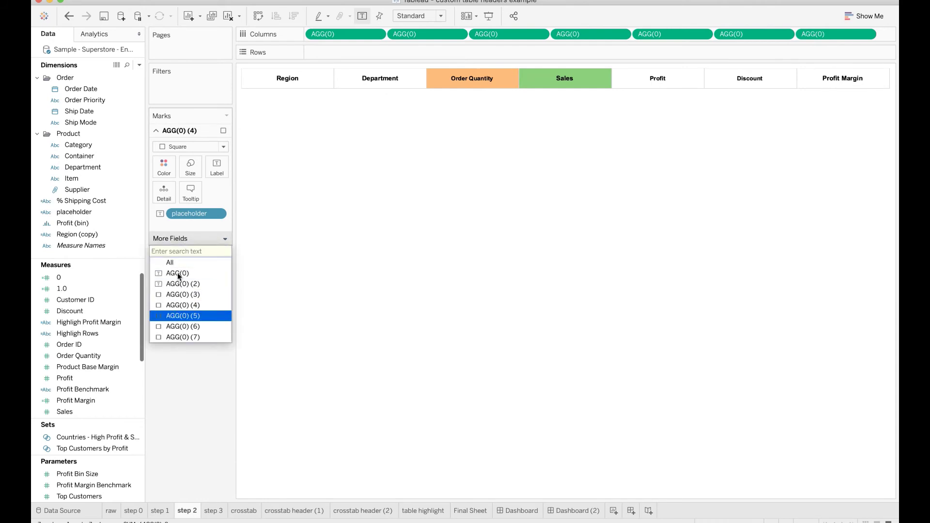
click(164, 170)
click(213, 216)
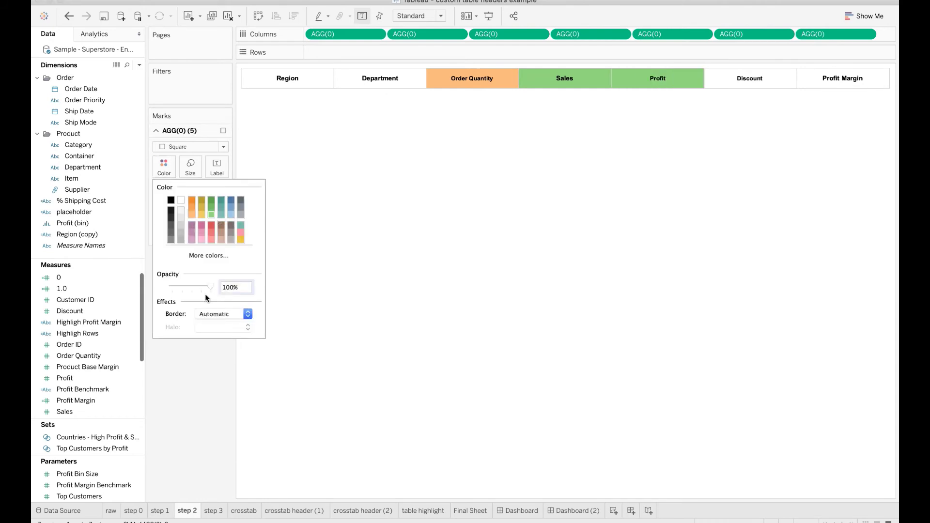
click(194, 410)
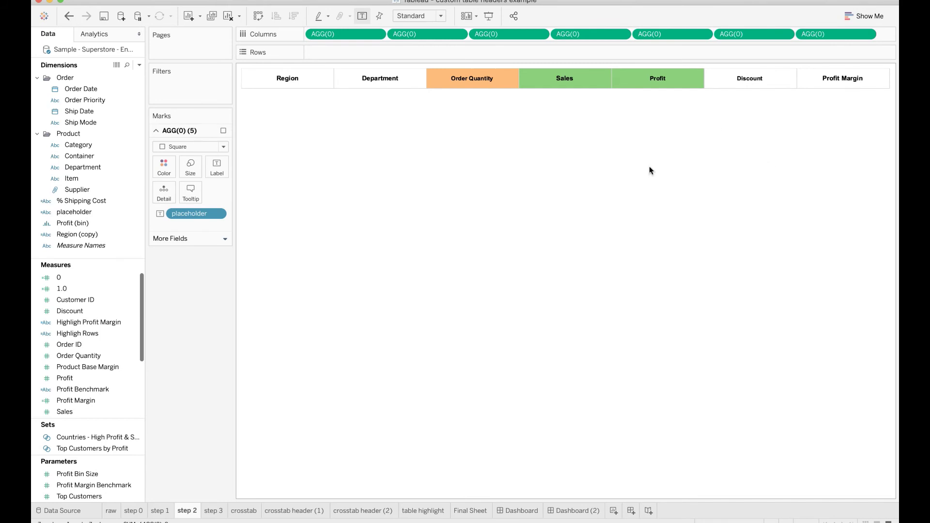
Step: Colour the AGG(0) (6) and (7) layers light blue for the Discount and Profit Margin headers
click(224, 238)
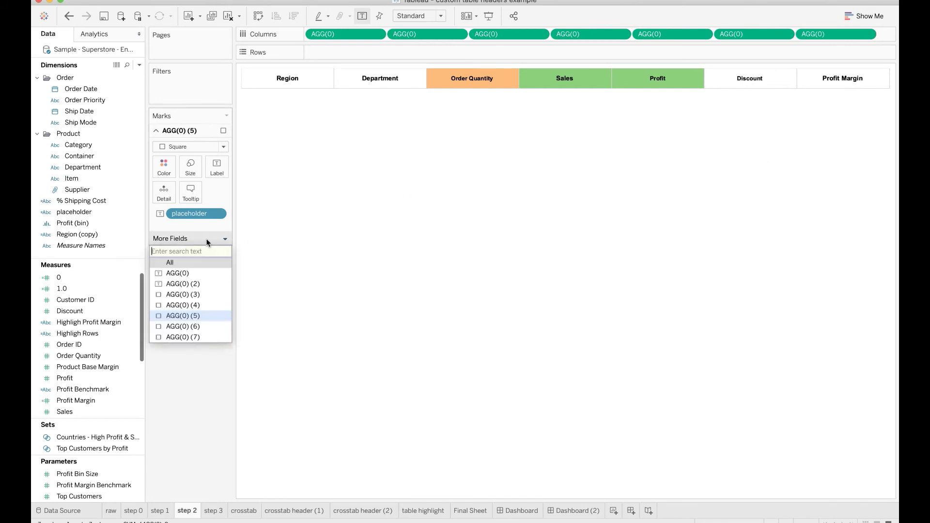
click(191, 325)
click(164, 167)
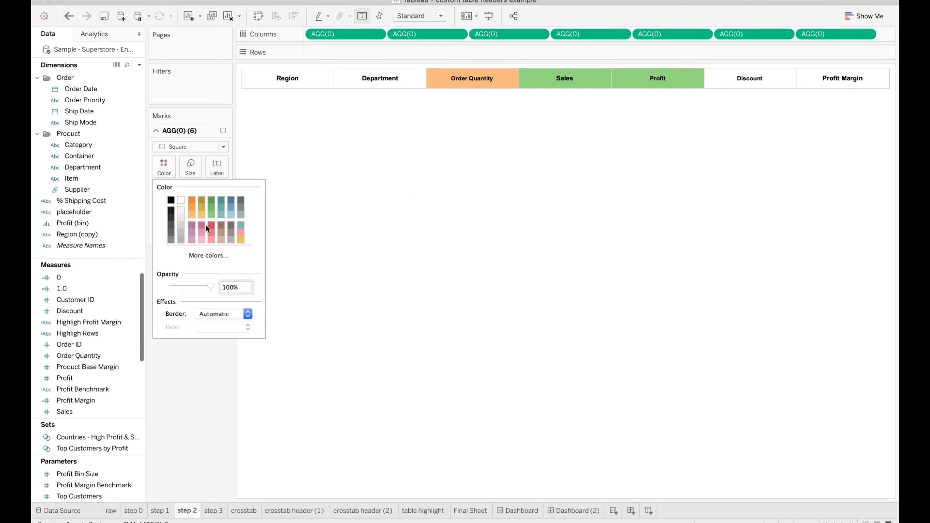
click(210, 215)
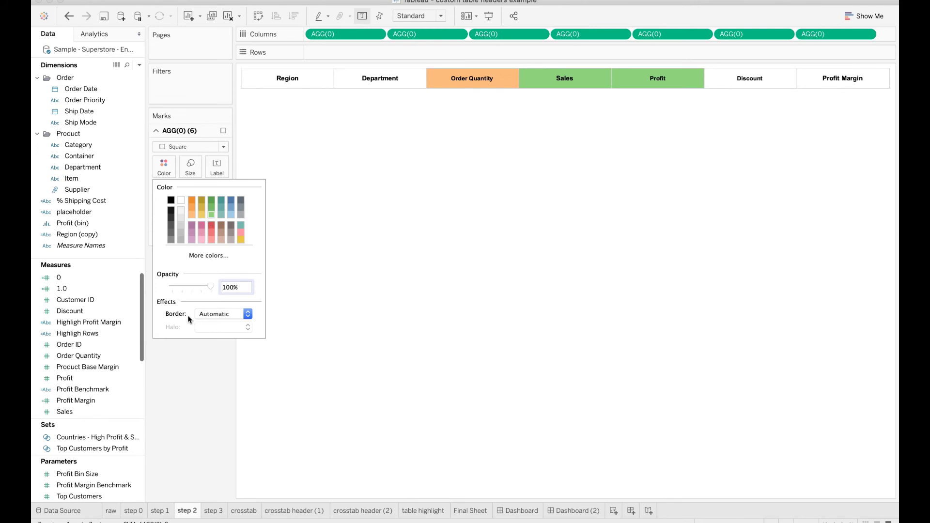
click(227, 213)
click(191, 264)
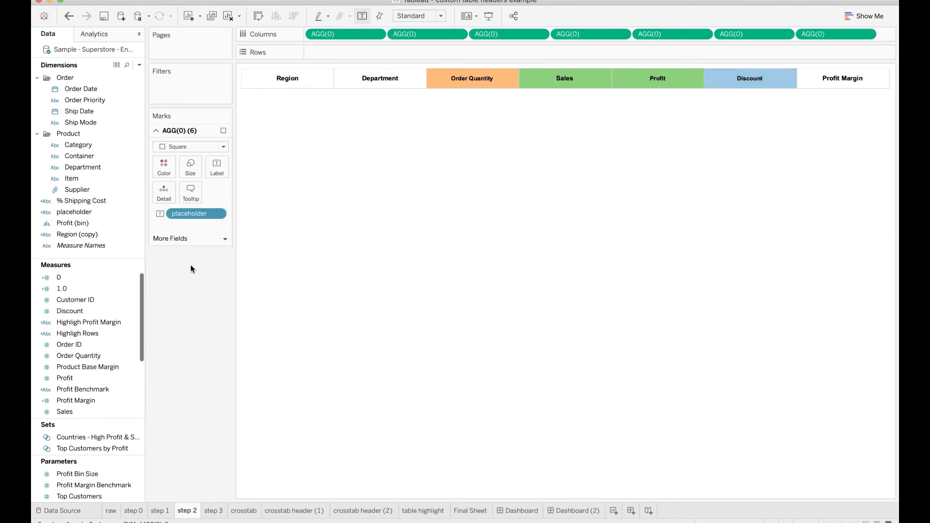
click(187, 240)
click(193, 337)
click(164, 167)
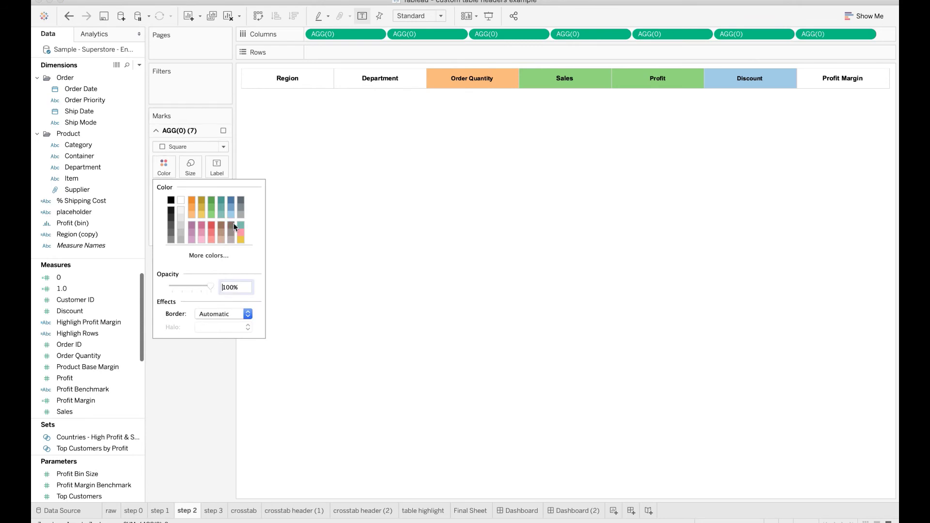
click(231, 216)
click(183, 372)
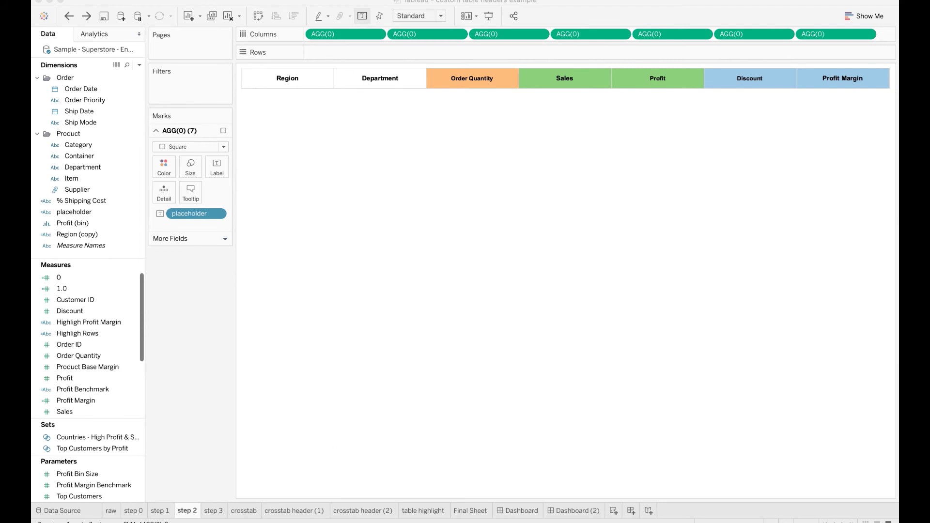
click(213, 510)
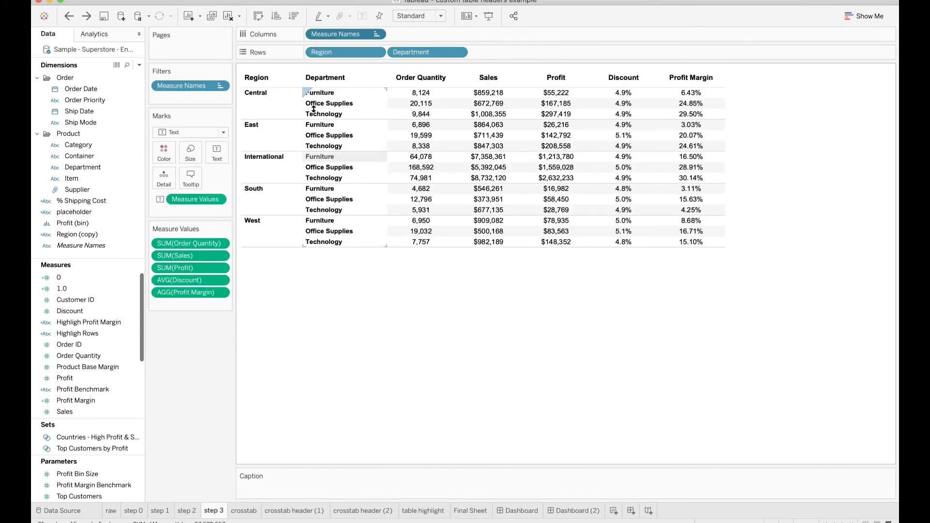
Step: Hide the Region/Department field labels for rows and uncheck Show Header on Measure Names
right_click(252, 80)
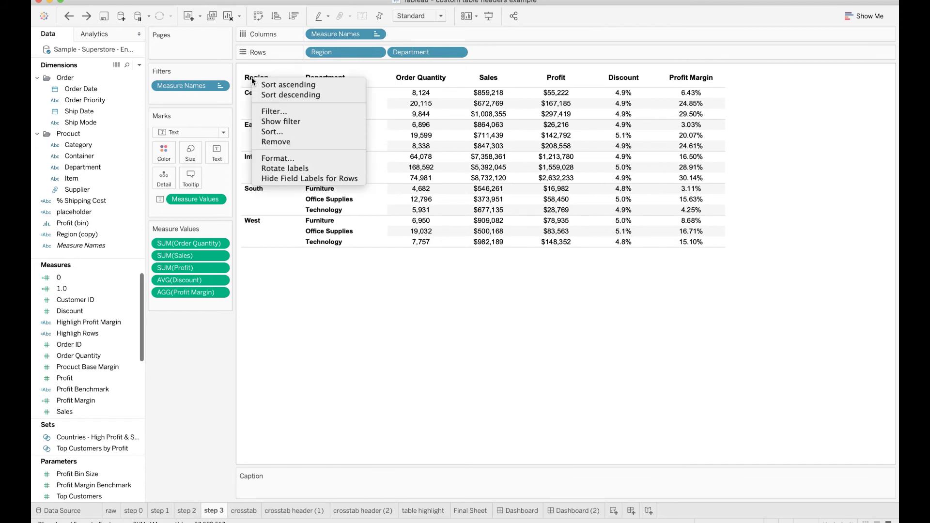
click(290, 181)
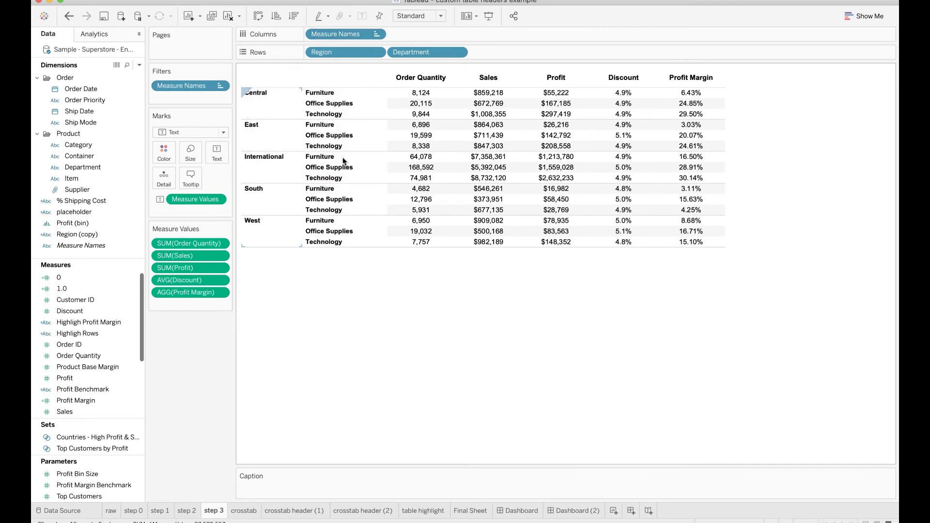
click(377, 34)
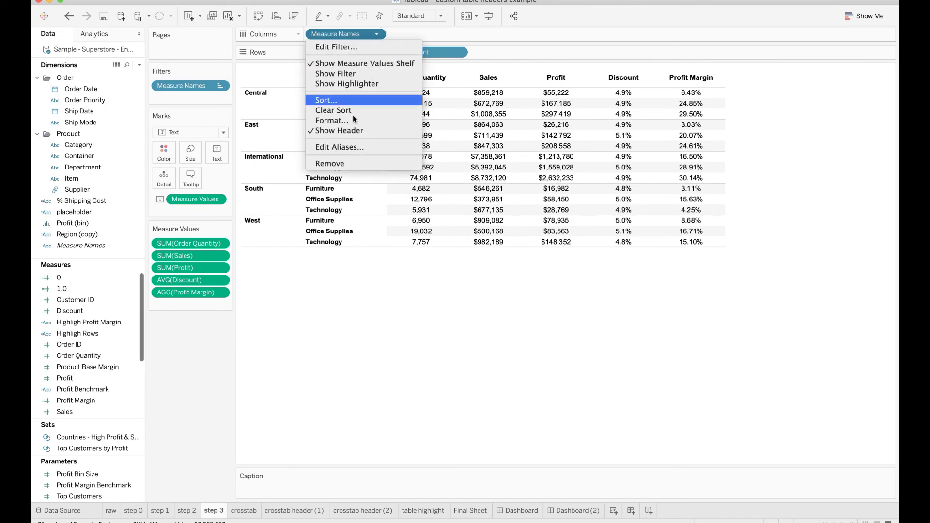
click(352, 132)
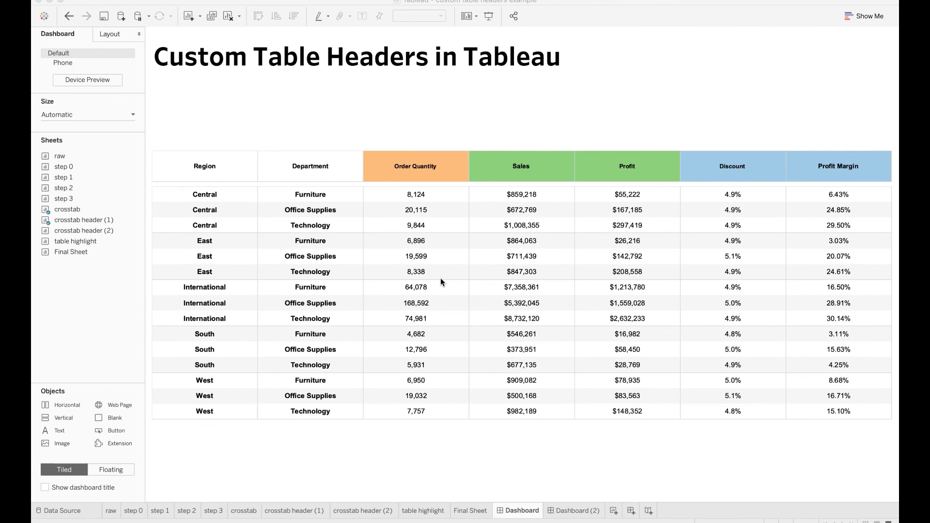
Step: Switch to the Dashboard (2) tab
click(574, 510)
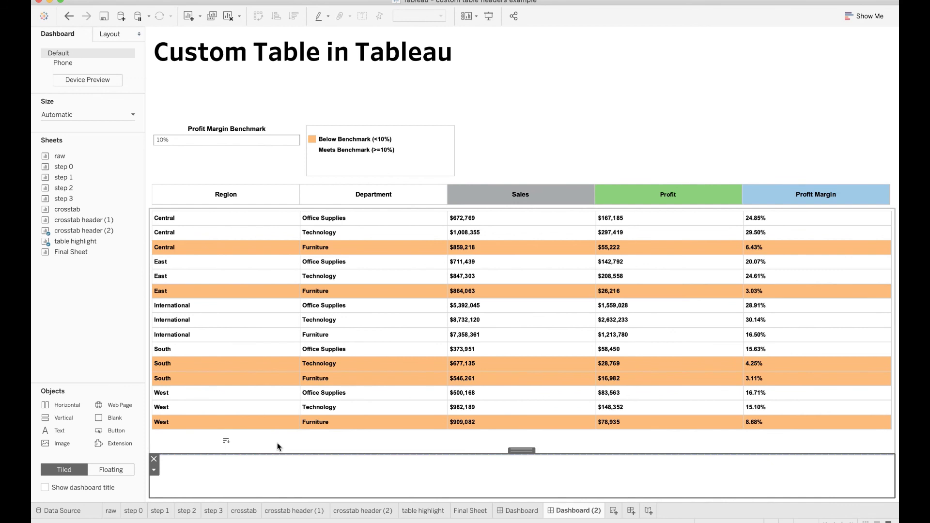
Step: Go to Dashboard (2), the 'Custom Table in Tableau' view with below-benchmark rows shaded orange
mouse_move(313, 410)
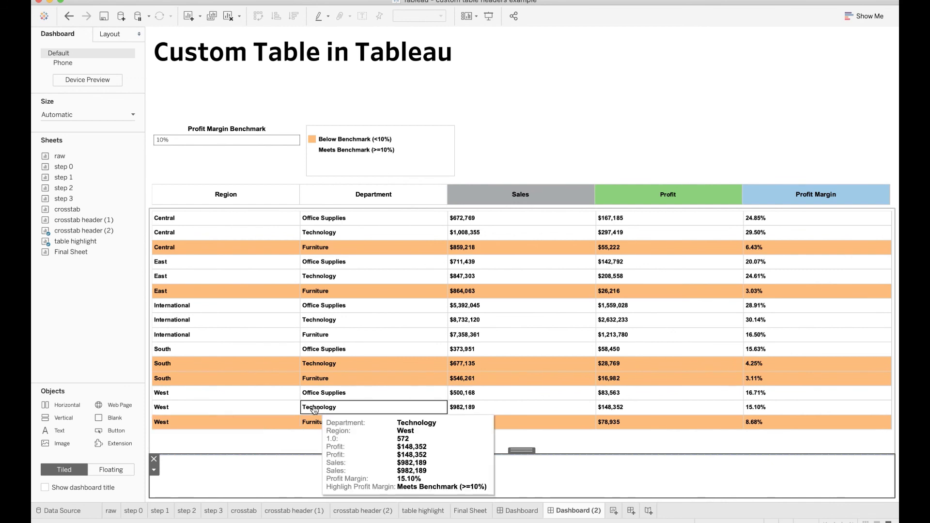